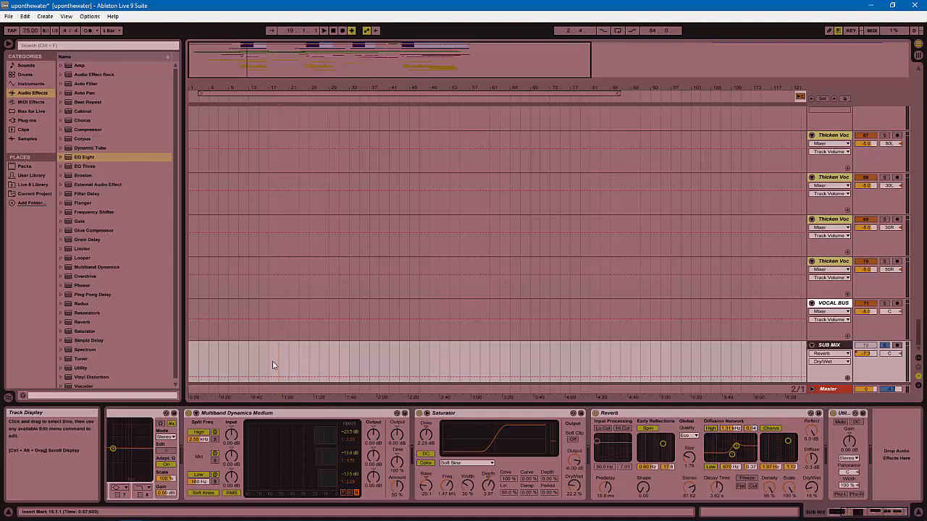
Zoom the Arrangement View in horizontally so bars 1 to about 97 fill the timeline.
drag(235, 89, 236, 93)
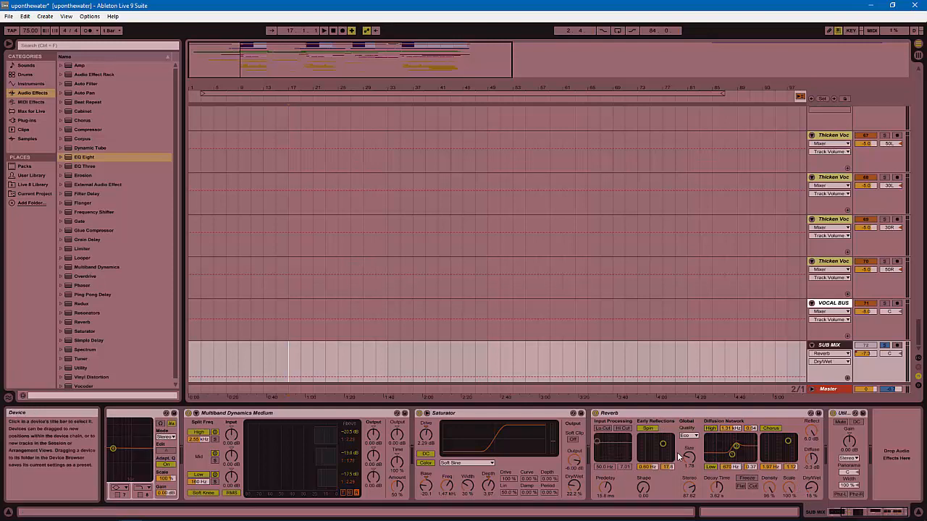
Select the SUB MIX track and its Reverb, then audition the mix from bar 9.
click(673, 414)
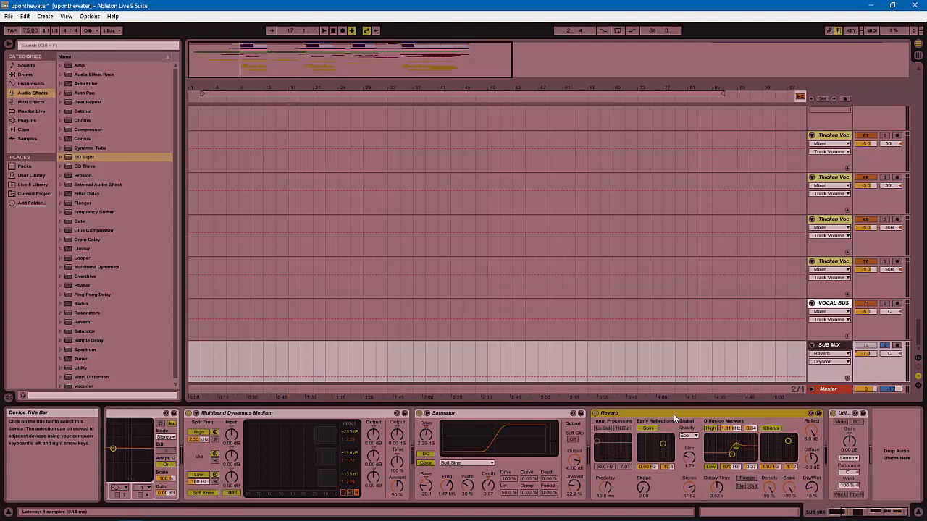
click(830, 347)
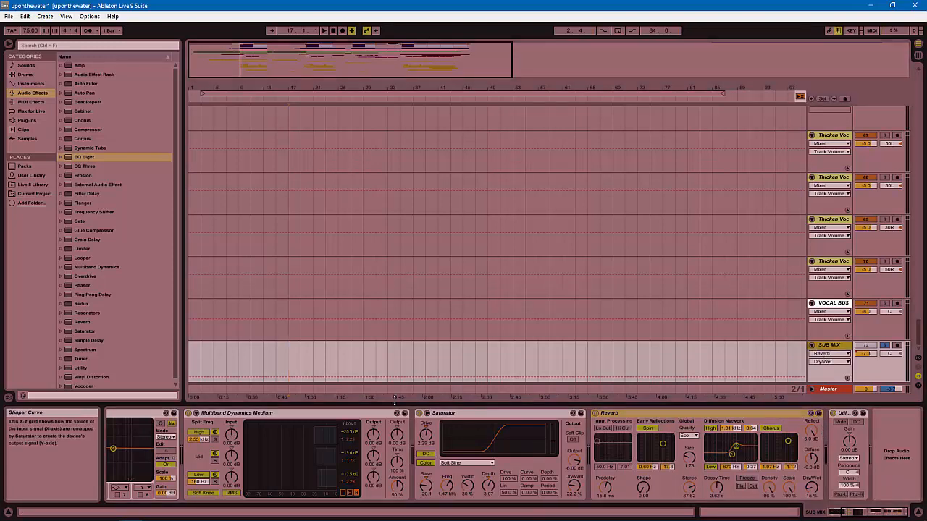
click(312, 353)
click(244, 362)
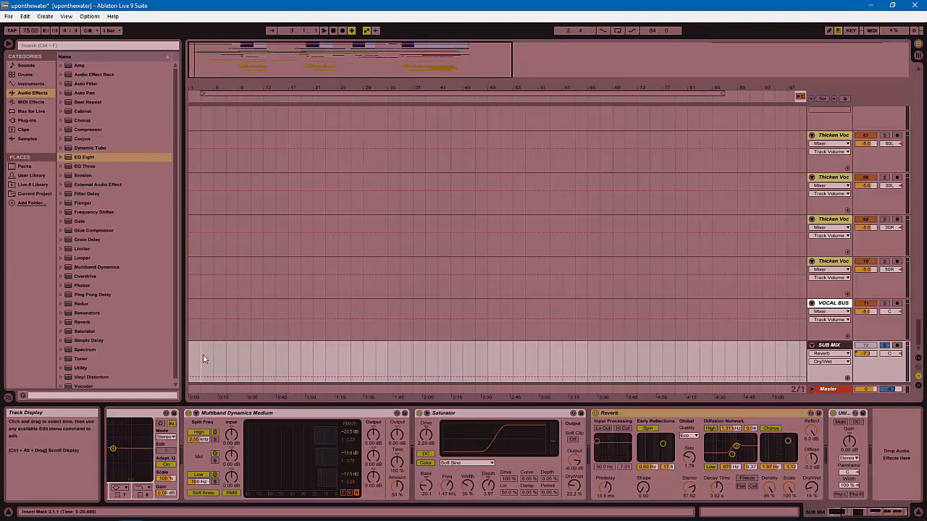
key(space)
Zoom in, audition from bar 19, then select bars 1–17 in the SUB MIX automation lane.
mouse_move(206, 89)
mouse_down()
mouse_move(206, 100)
mouse_move(207, 89)
mouse_up()
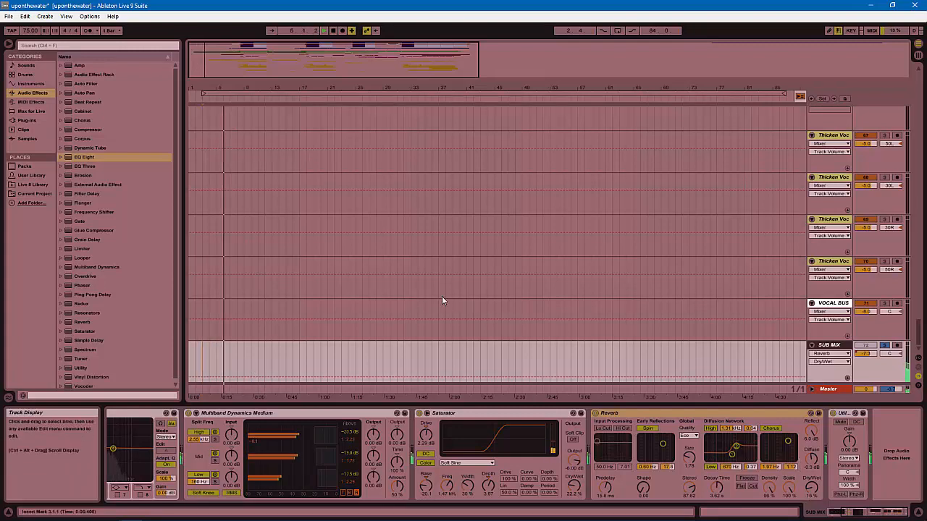
drag(211, 87, 211, 98)
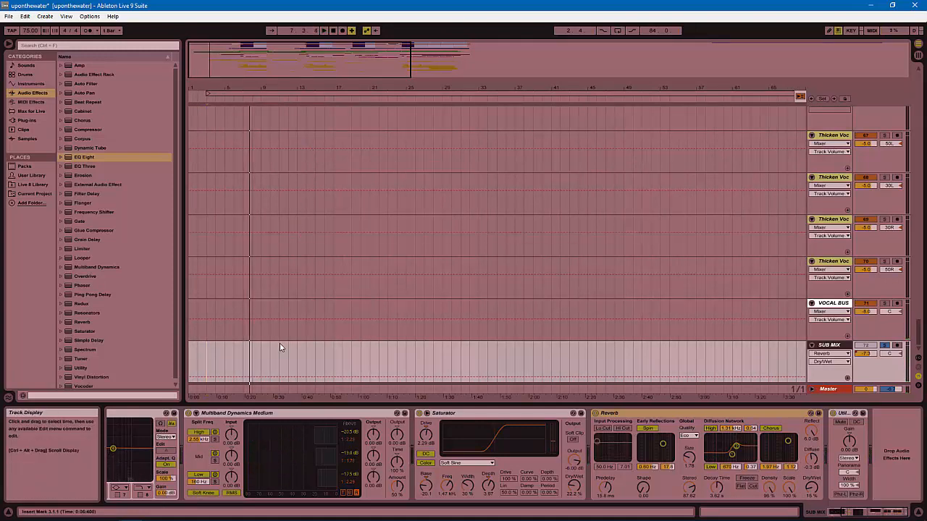
click(335, 357)
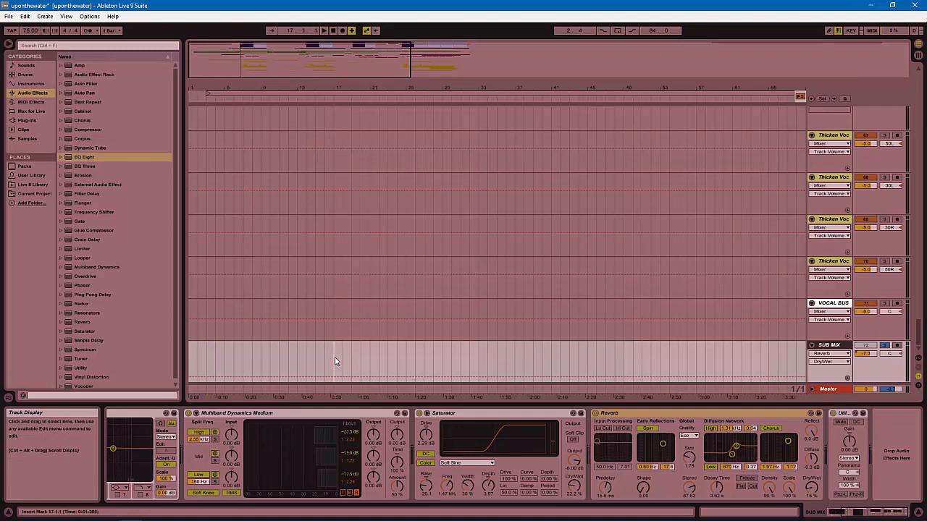
click(354, 360)
key(space)
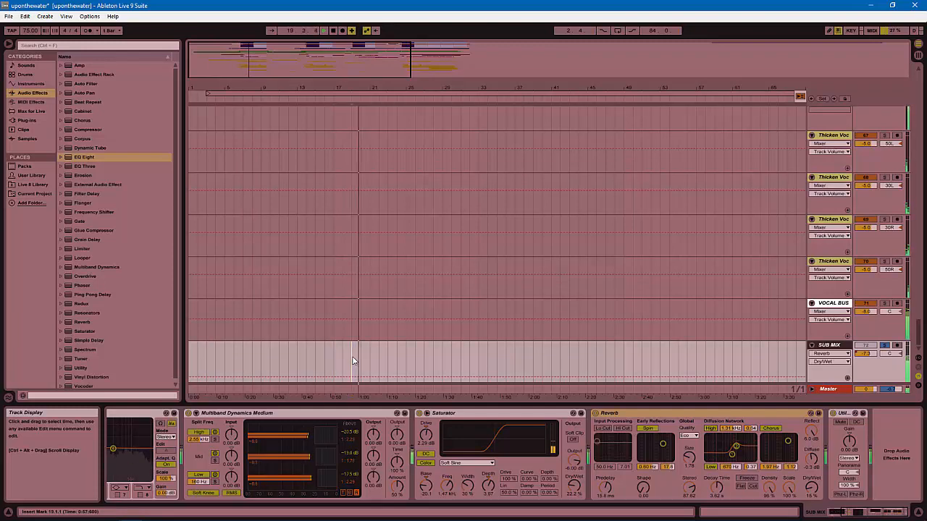
key(space)
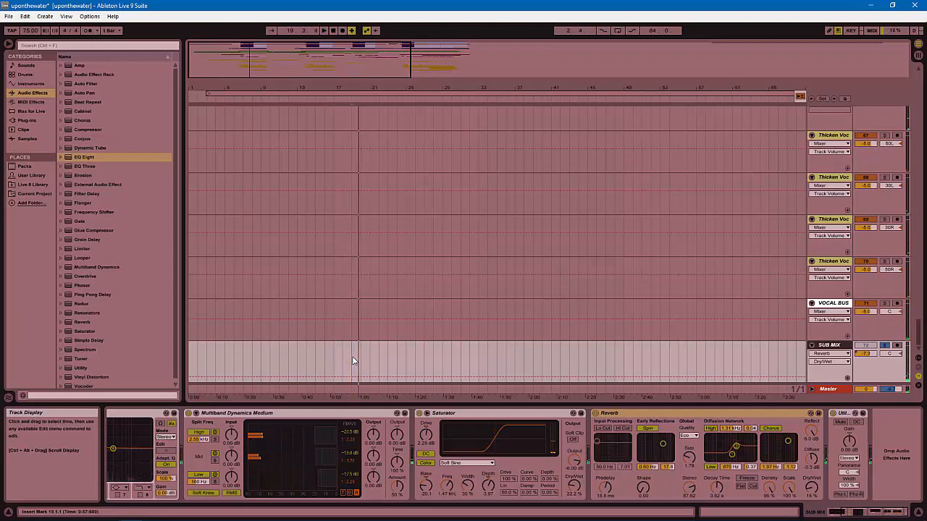
drag(353, 360, 177, 368)
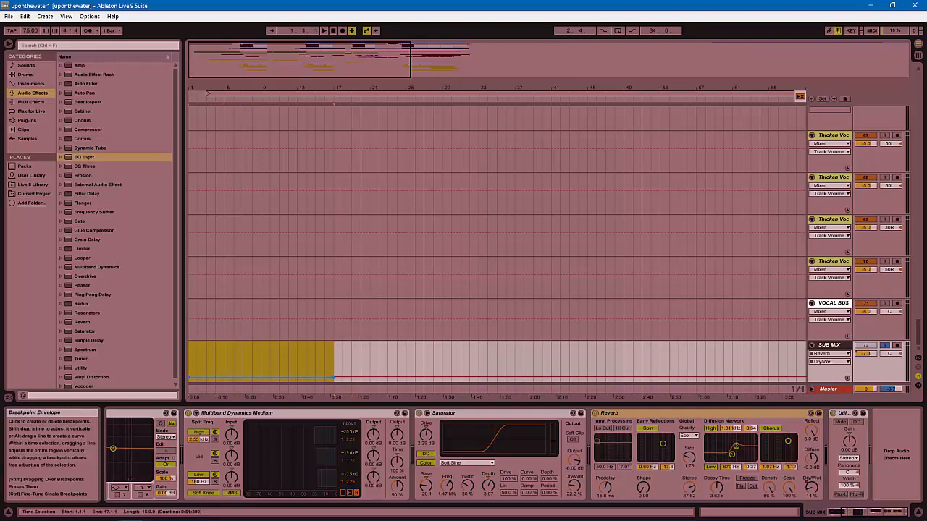
Lower the Reverb Dry/Wet envelope across bars 1–17 to a few percent and play it back.
drag(309, 375, 309, 378)
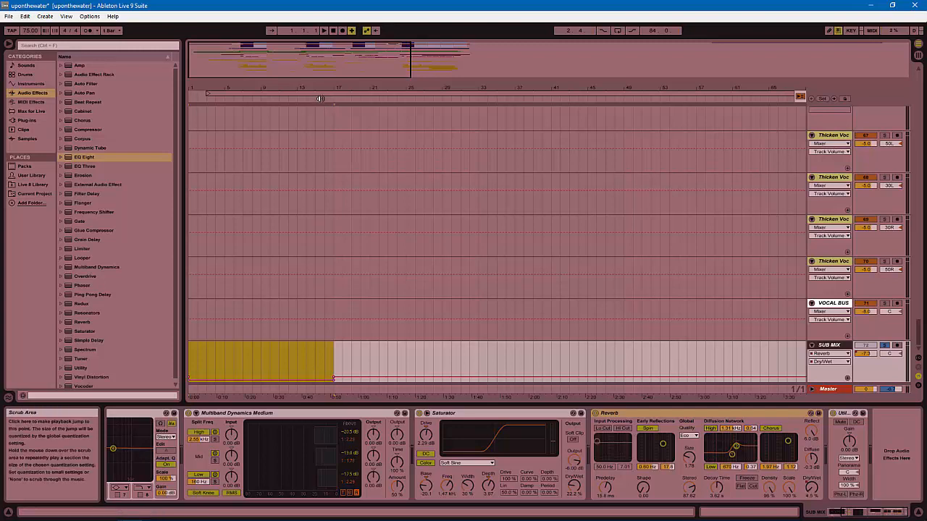
click(291, 98)
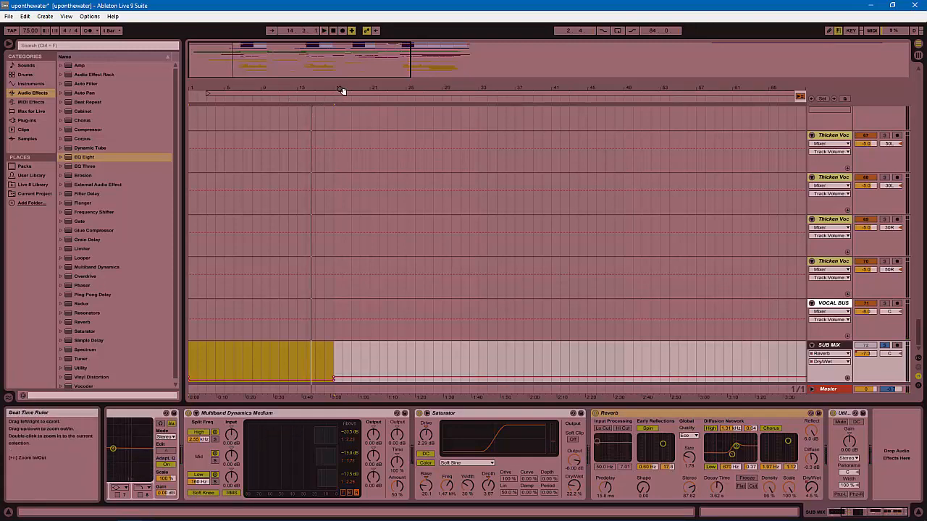
drag(342, 91, 346, 120)
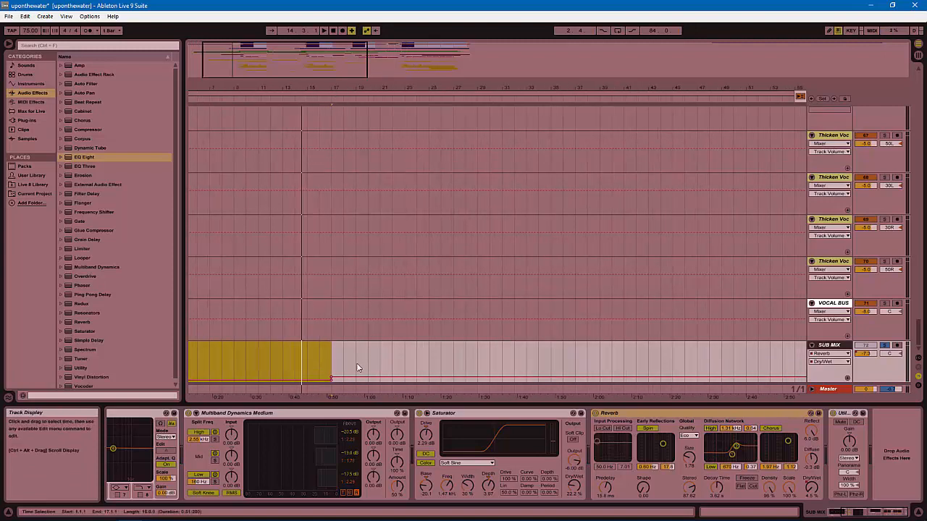
Select bars 17–19 on the SUB MIX lane, audition from about bar 15, then clear the selection.
mouse_move(357, 368)
mouse_down()
mouse_move(332, 369)
mouse_move(346, 377)
mouse_up()
click(313, 105)
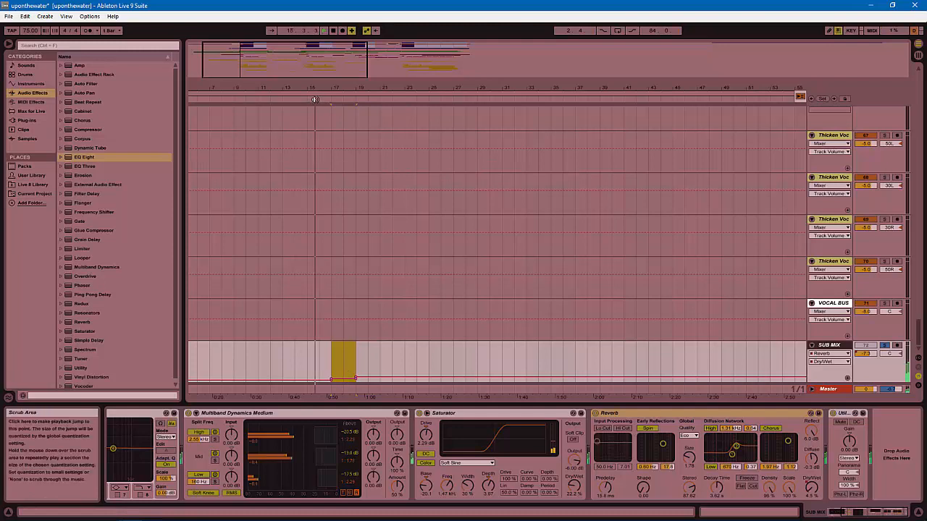
key(space)
click(329, 379)
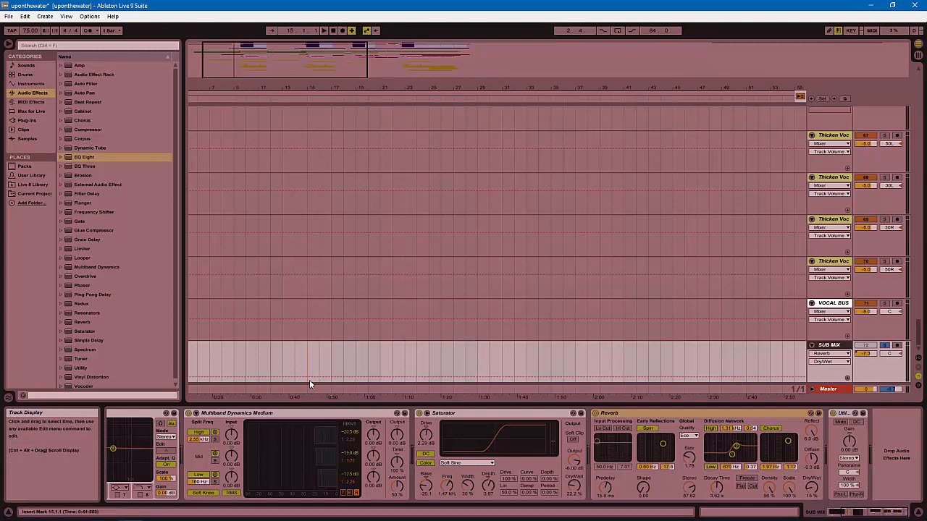
Slightly lower the SUB MIX Dry/Wet envelope across bars 7–15.
drag(309, 380, 214, 381)
drag(280, 378, 280, 381)
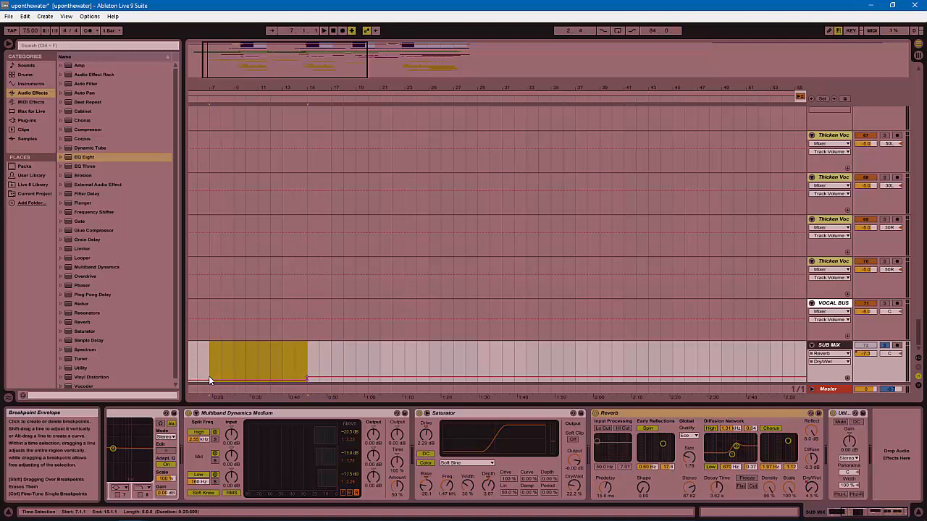
click(290, 371)
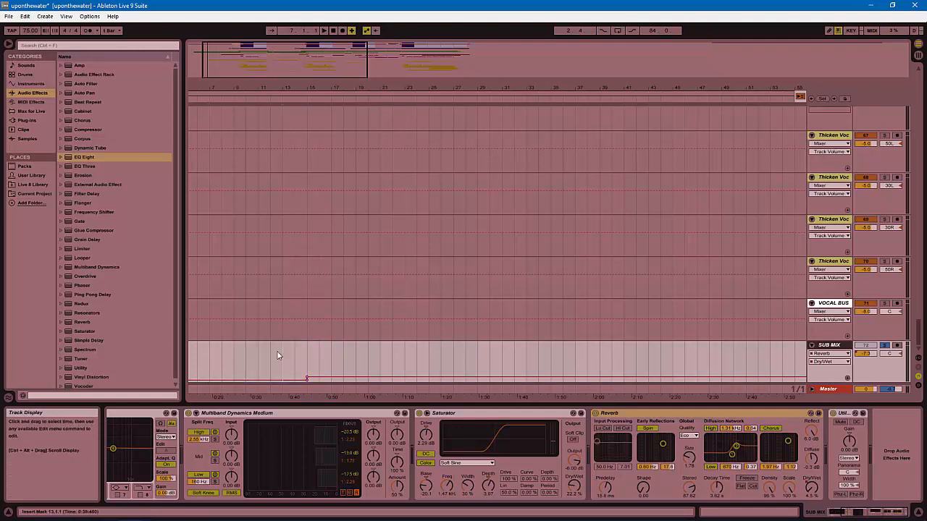
Audition around bar 13, add a breakpoint near bar 17, and replay from bar 14 to hear the ramp.
click(305, 365)
key(space)
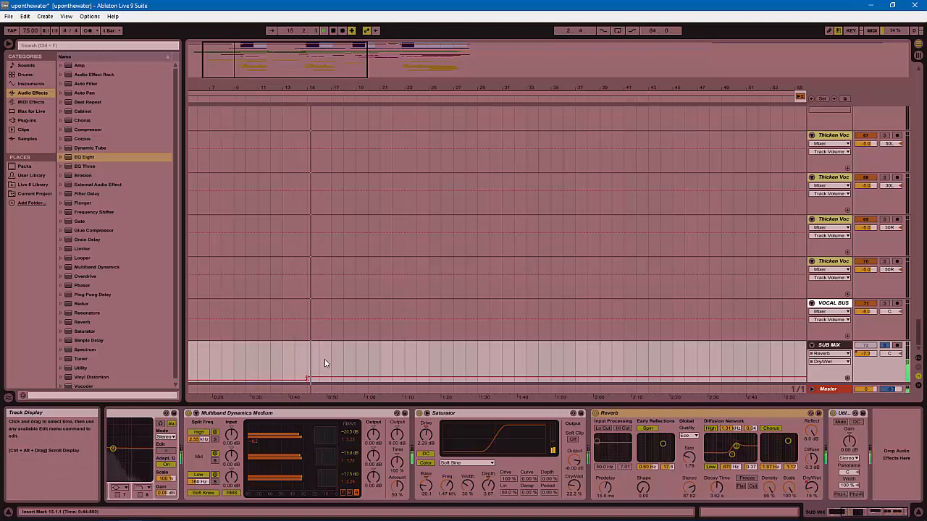
click(328, 358)
click(322, 362)
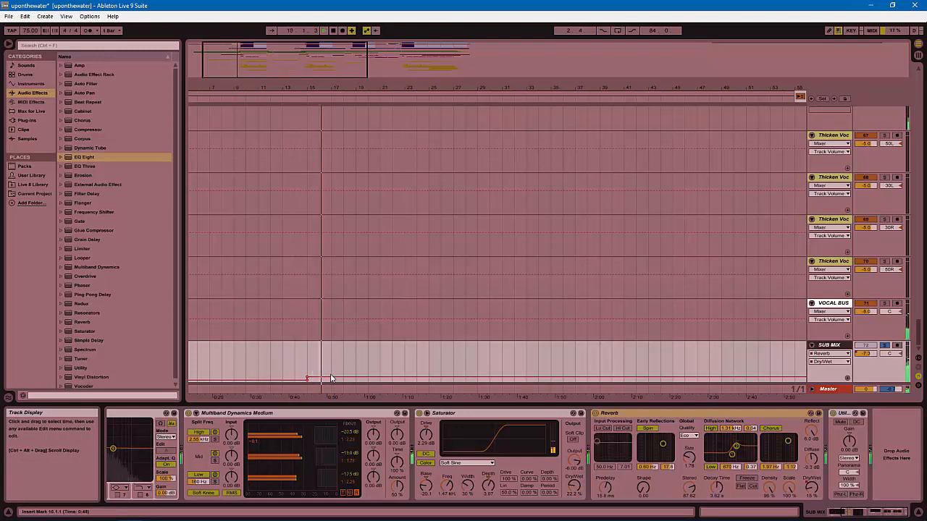
key(space)
click(331, 377)
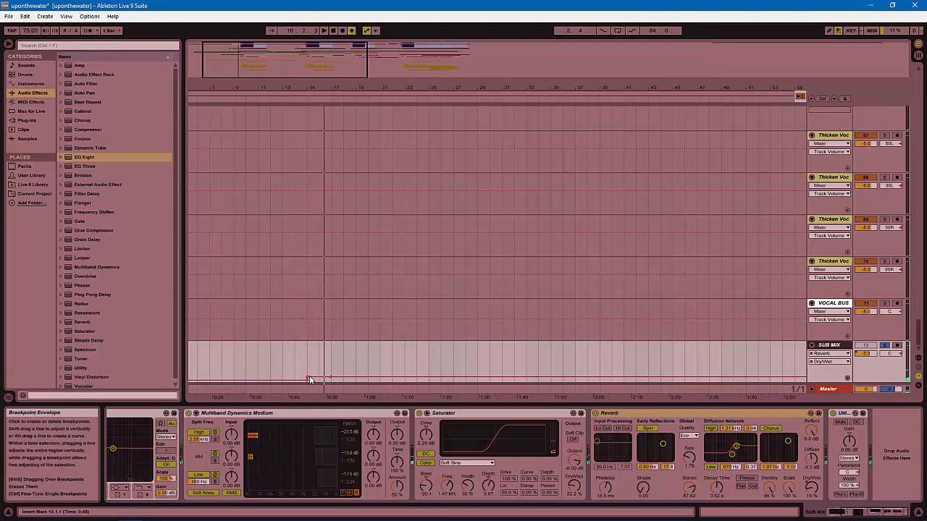
click(297, 99)
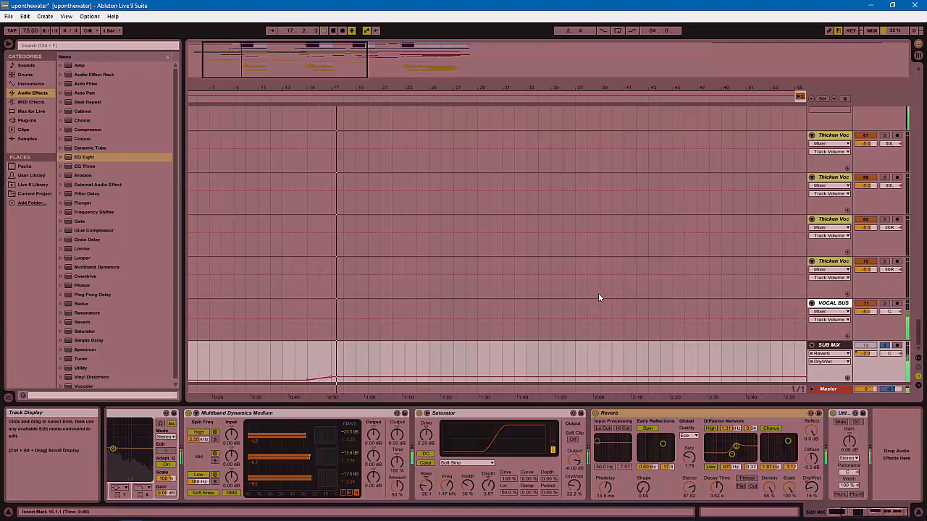
Jump to bar 24 and drop the SUB MIX Dry/Wet envelope back to about 4.5% at bar 25.
double_click(528, 89)
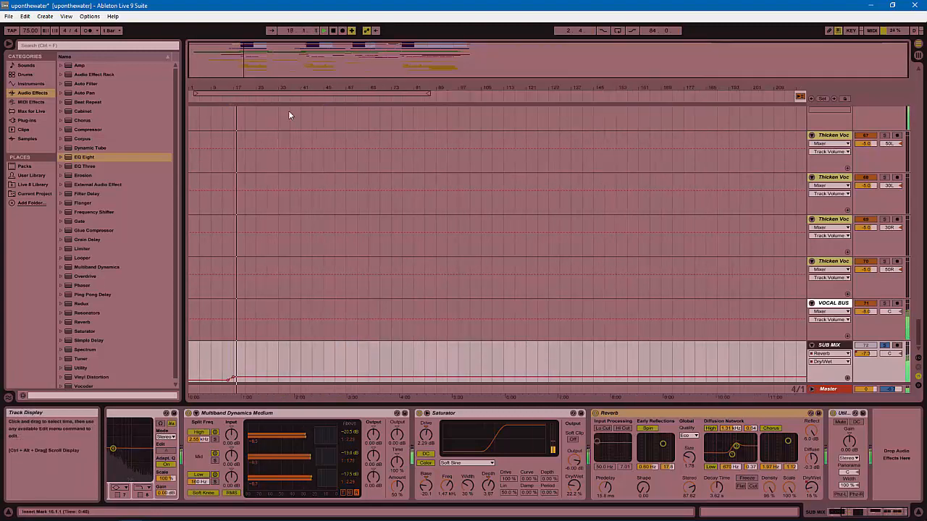
click(254, 100)
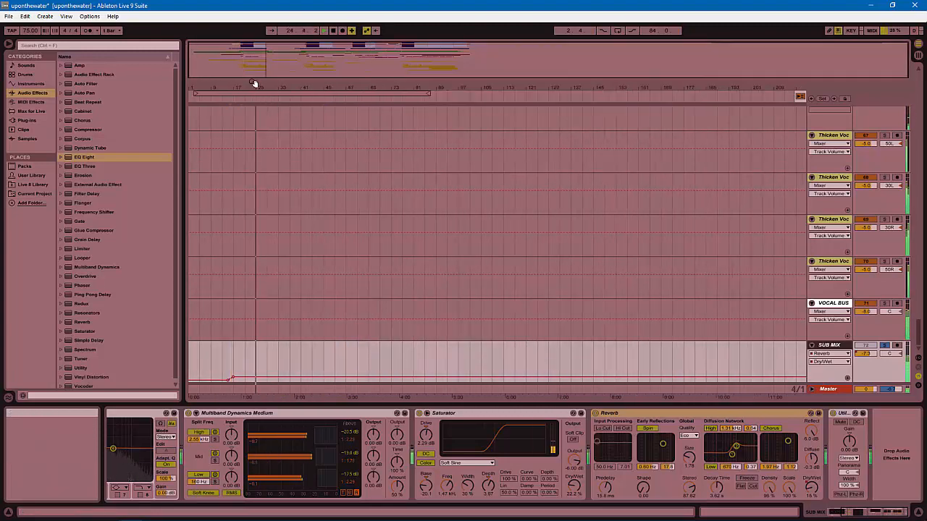
drag(255, 86, 377, 121)
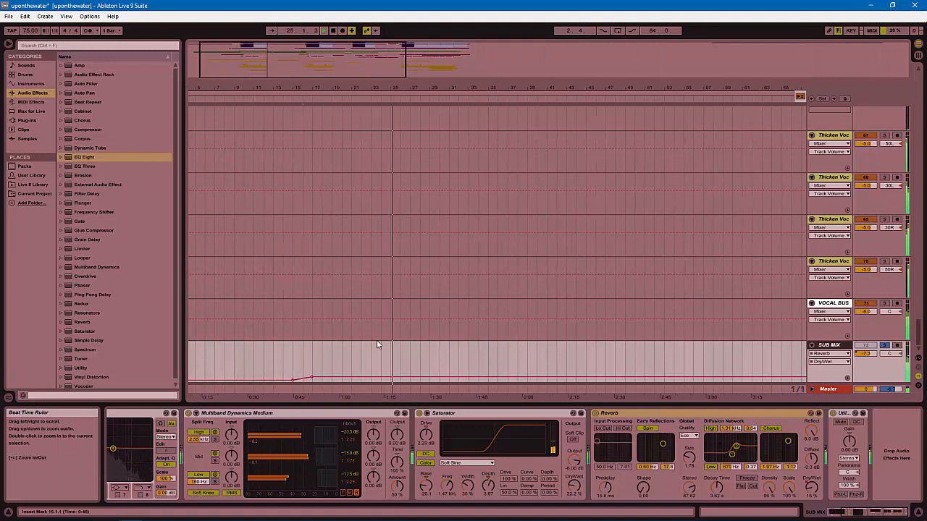
click(394, 378)
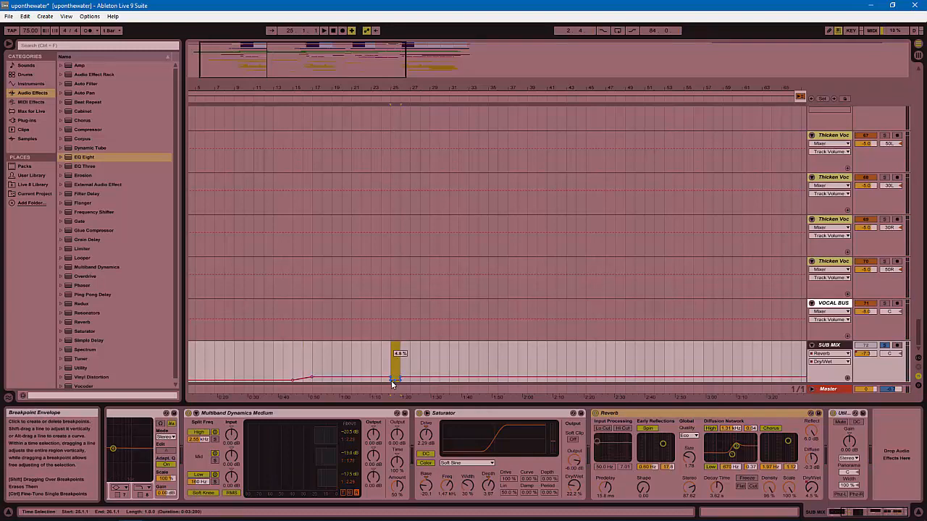
mouse_move(383, 97)
mouse_down()
mouse_move(393, 91)
mouse_move(409, 193)
mouse_up()
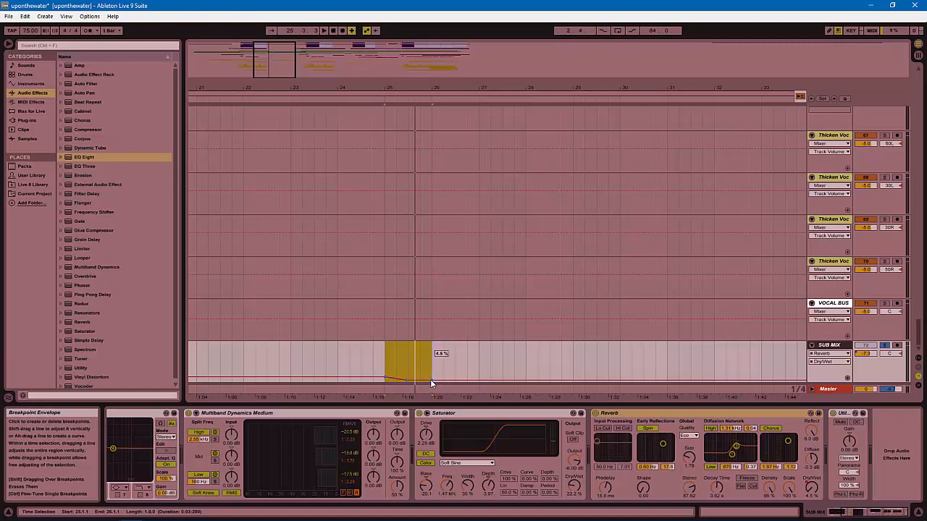
drag(483, 87, 483, 45)
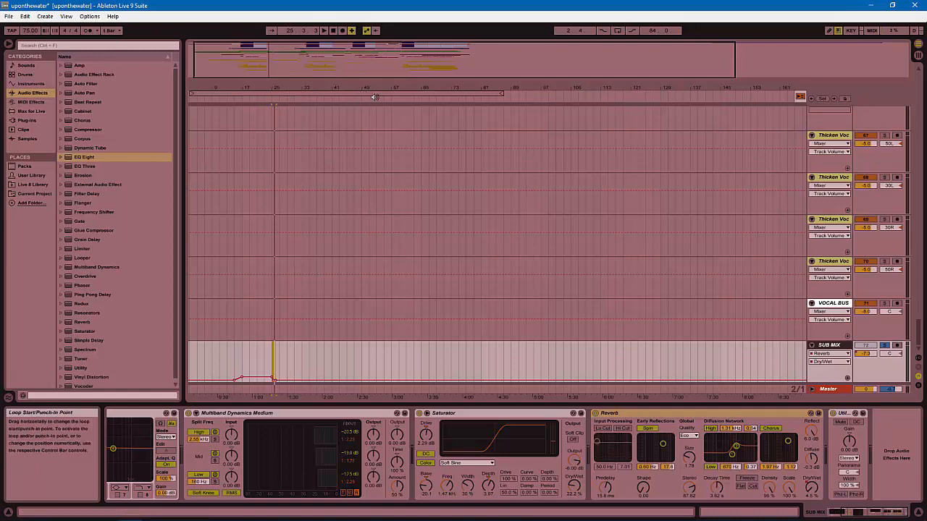
Move to around bar 49 and raise the SUB MIX Reverb Dry/Wet envelope there.
click(403, 101)
drag(407, 87, 404, 109)
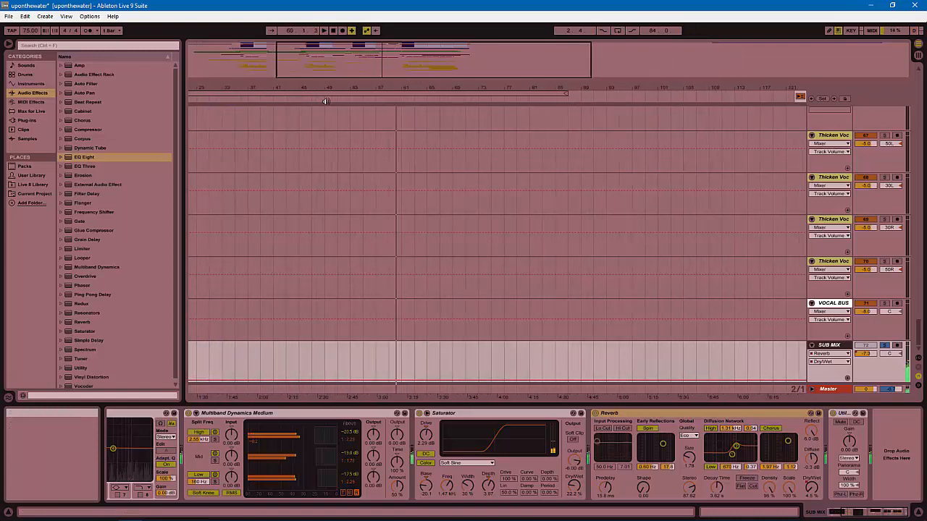
click(327, 99)
drag(329, 88, 393, 97)
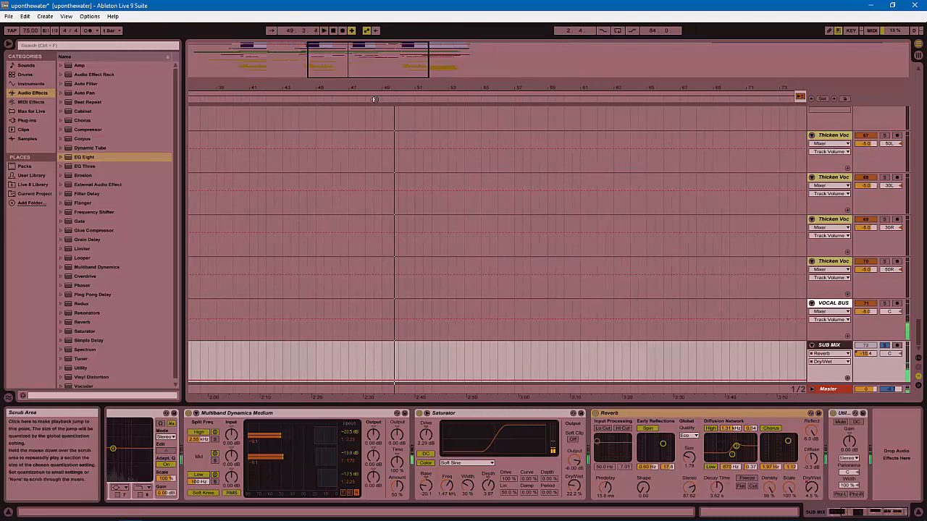
click(384, 225)
key(space)
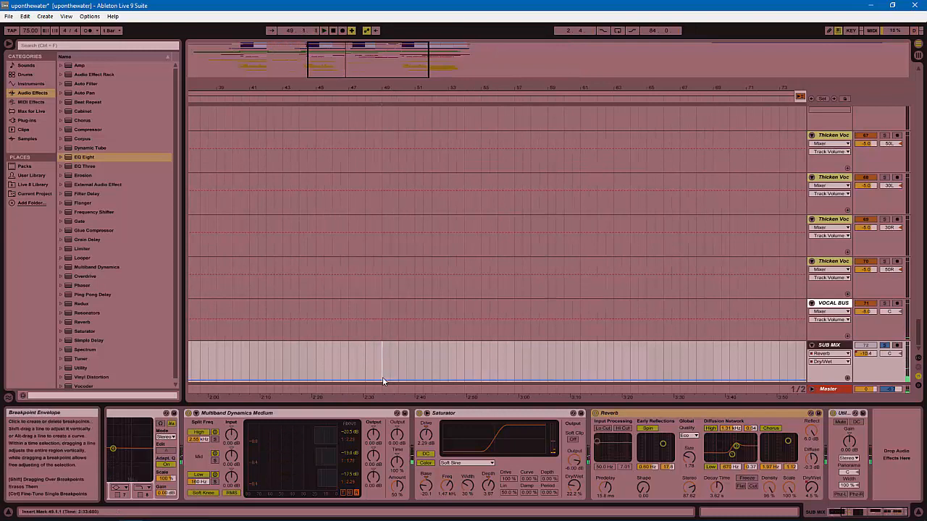
drag(383, 380, 383, 377)
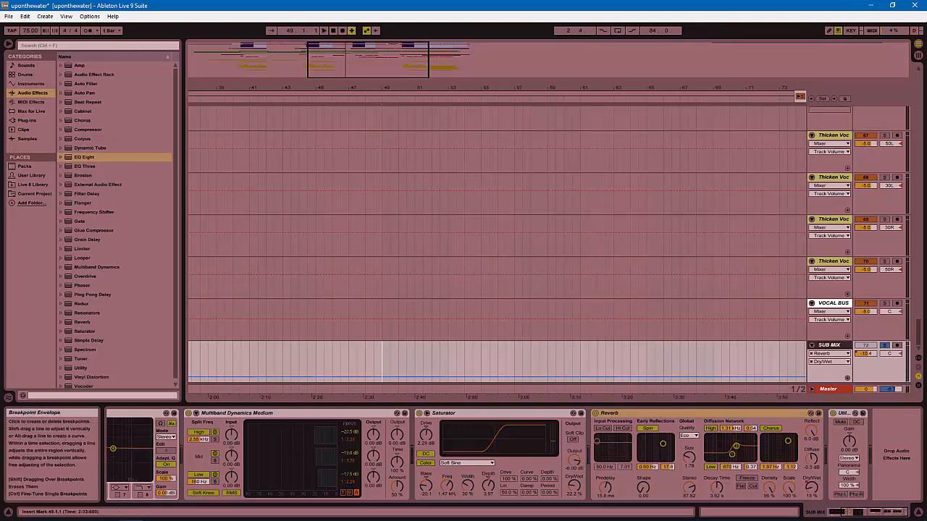
Play from just before bar 49 and select bars 49 to 51 on the SUB MIX track.
click(373, 370)
key(space)
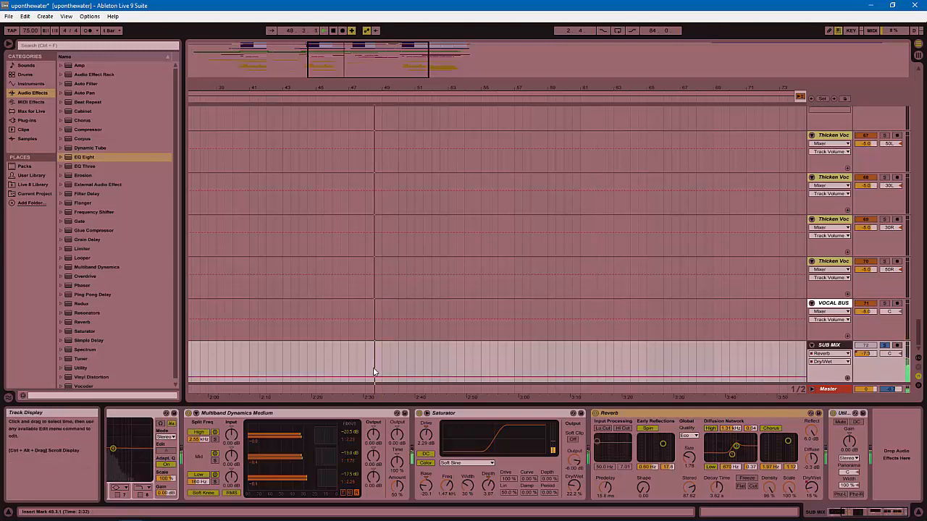
drag(382, 374, 401, 366)
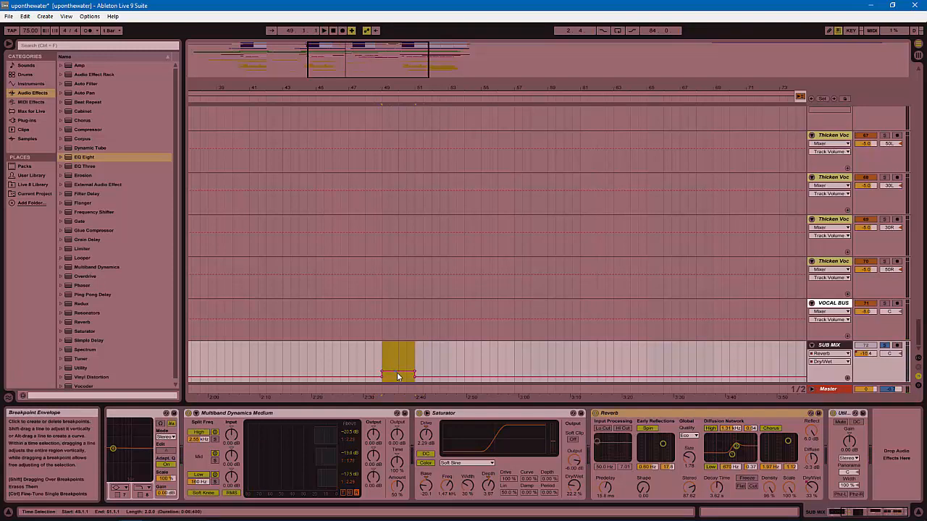
Audition into bar 49, lift the bars 49–51 envelope plateau higher, and mark bar 49.
drag(373, 88, 374, 100)
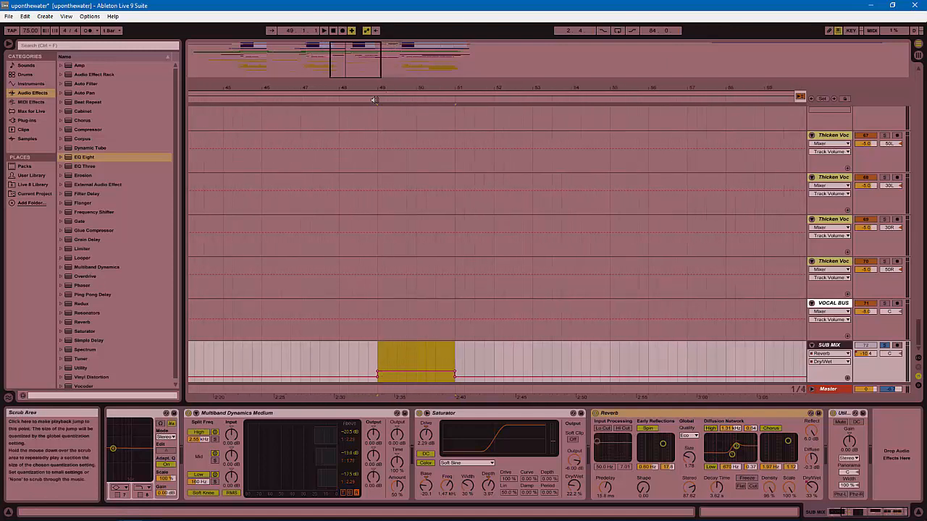
click(323, 101)
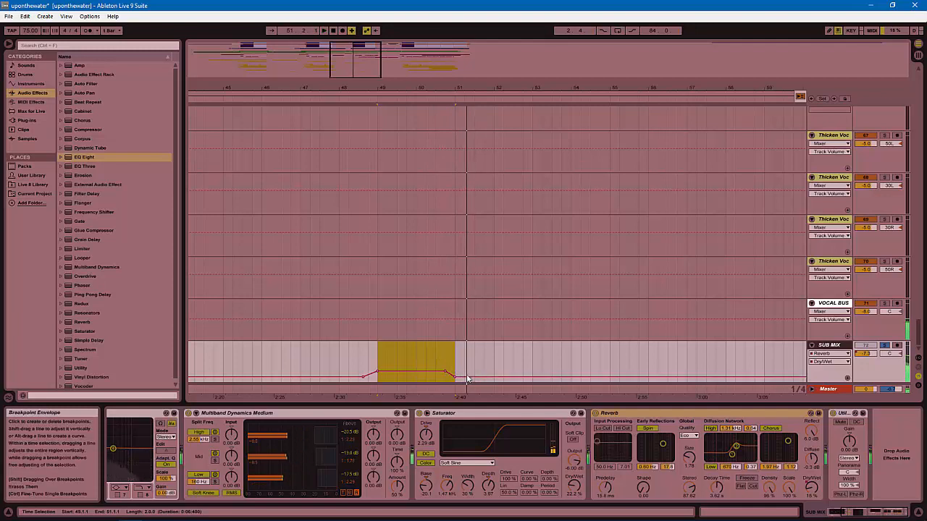
click(422, 374)
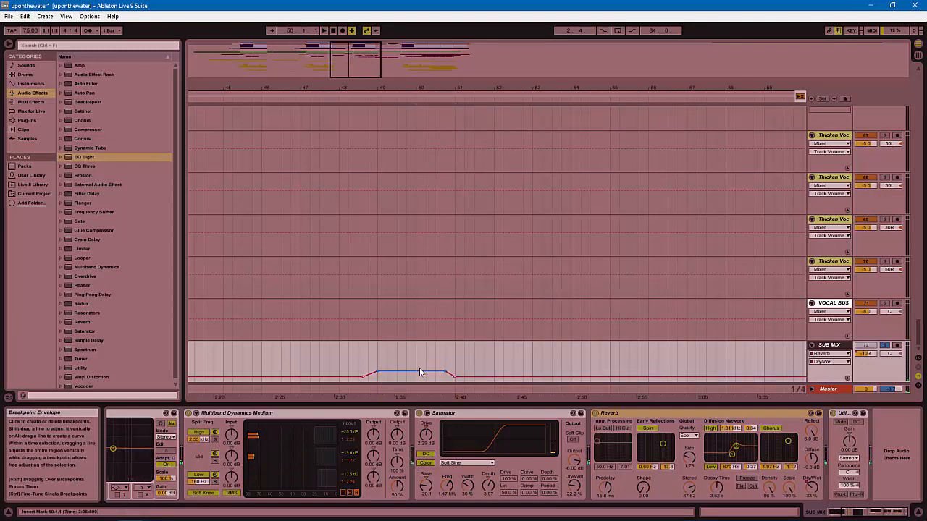
drag(423, 374, 423, 370)
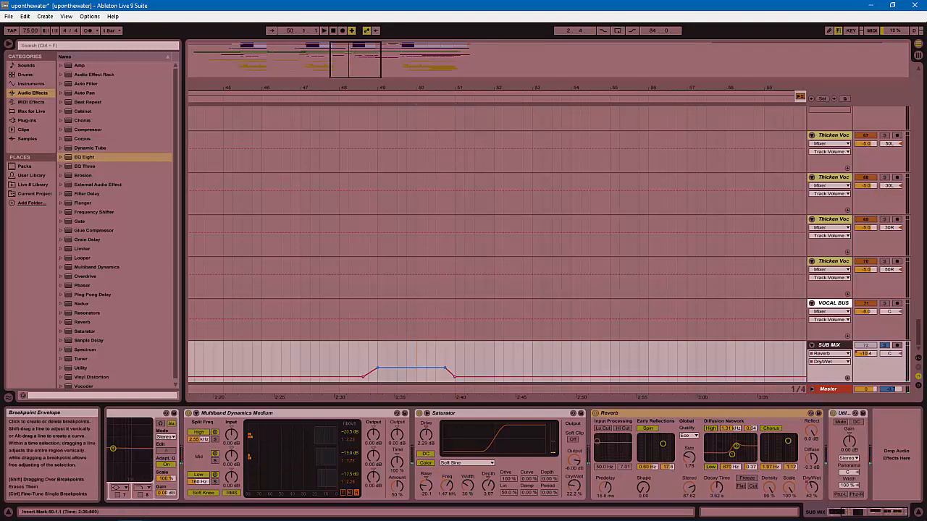
click(377, 355)
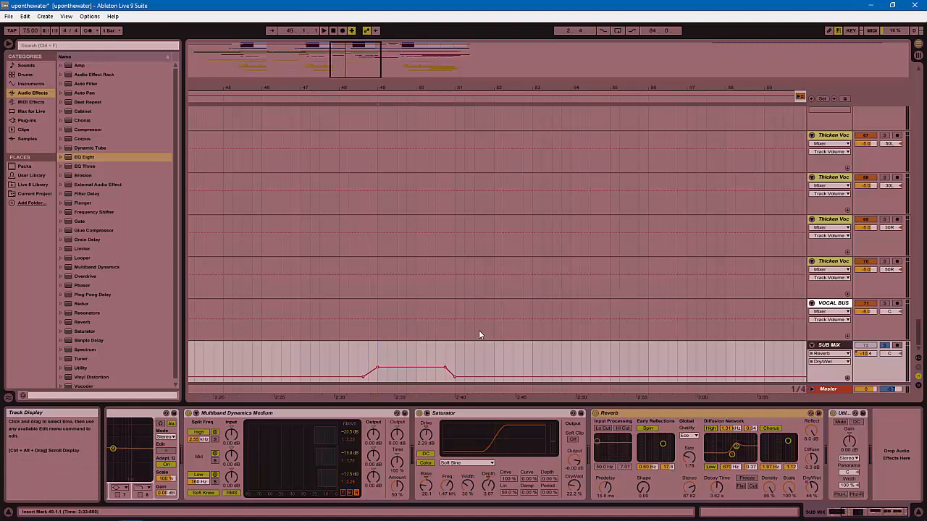